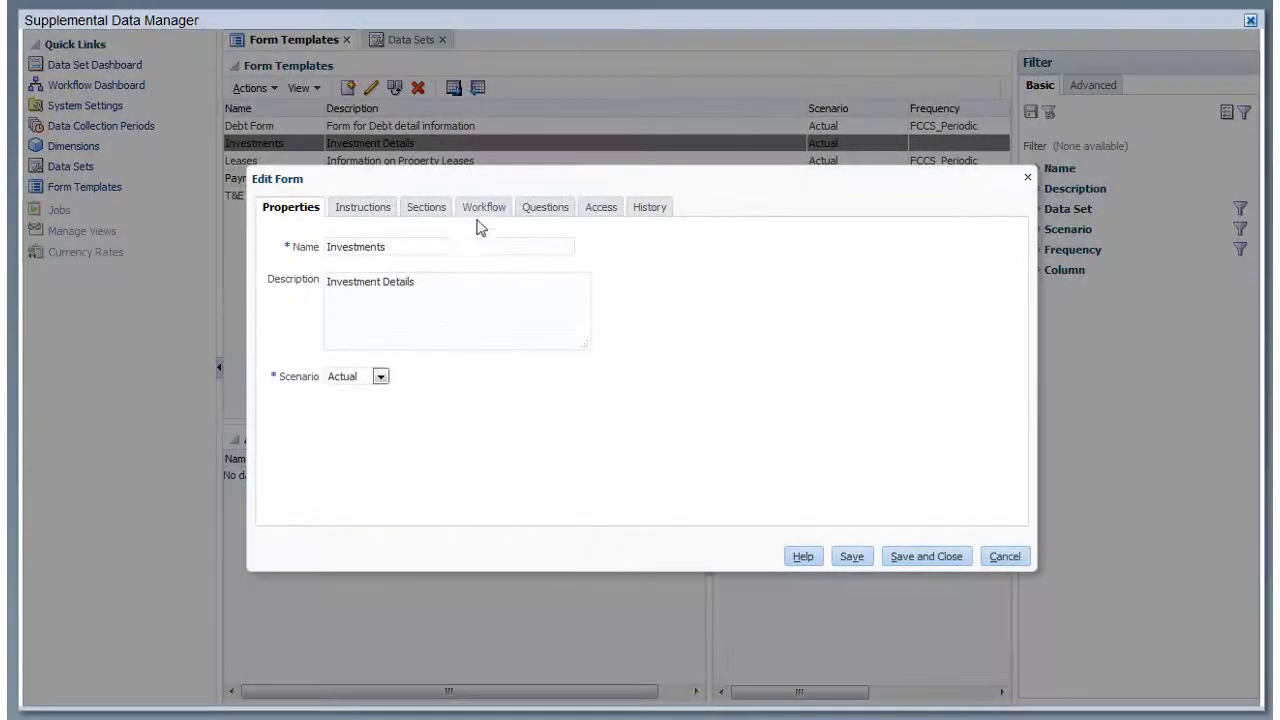
- On the Workflow tab, choose FCCS_Periodic frequency, schedule from End Date, and set start day offset to 2
left_click(483, 210)
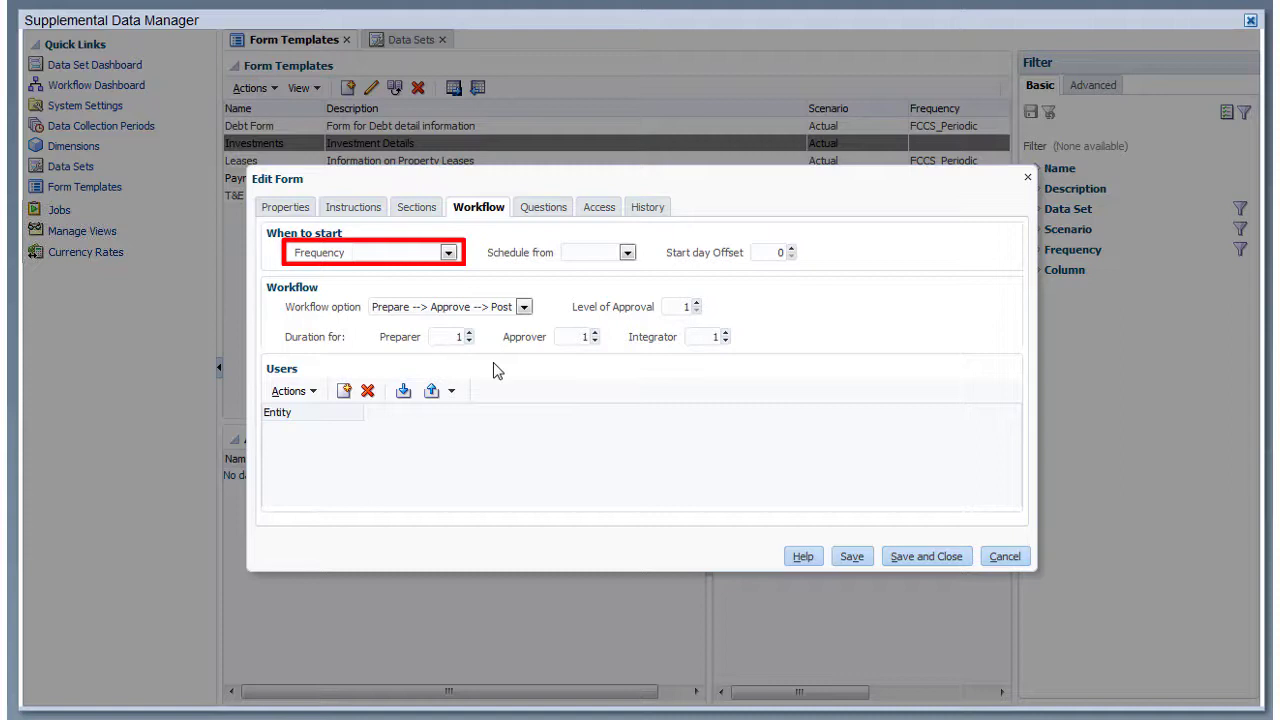
left_click(449, 253)
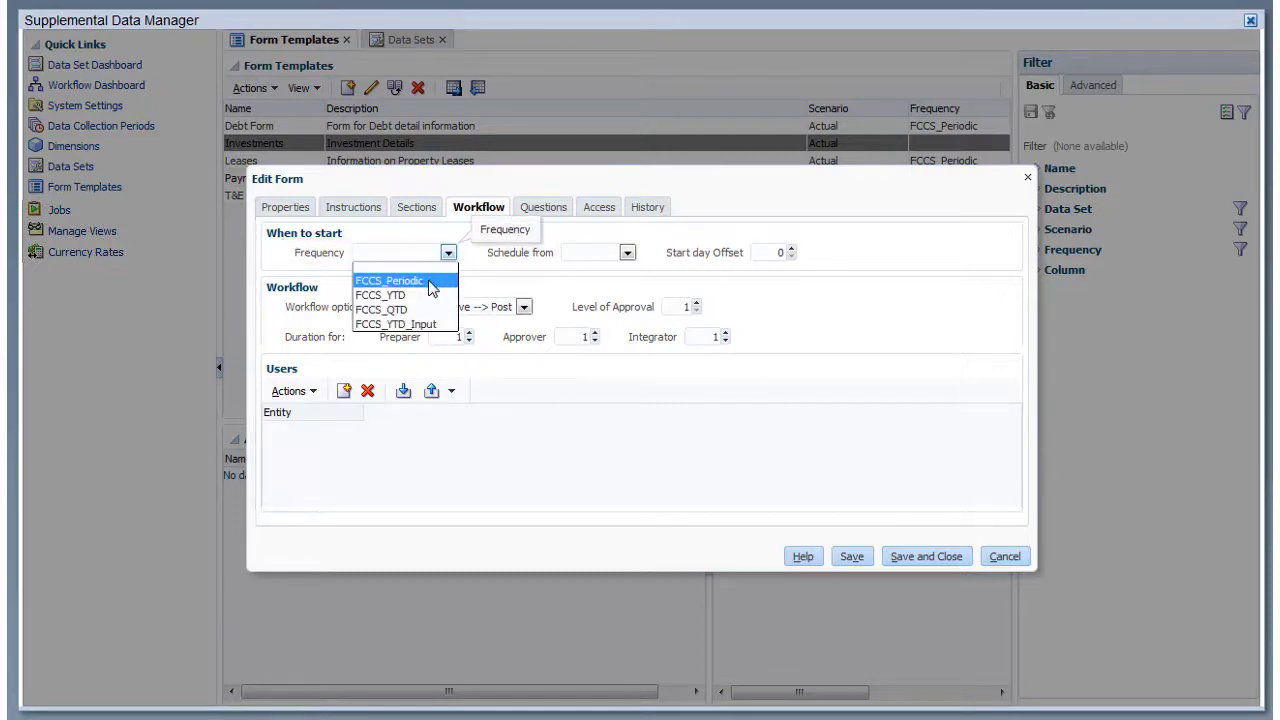
left_click(432, 288)
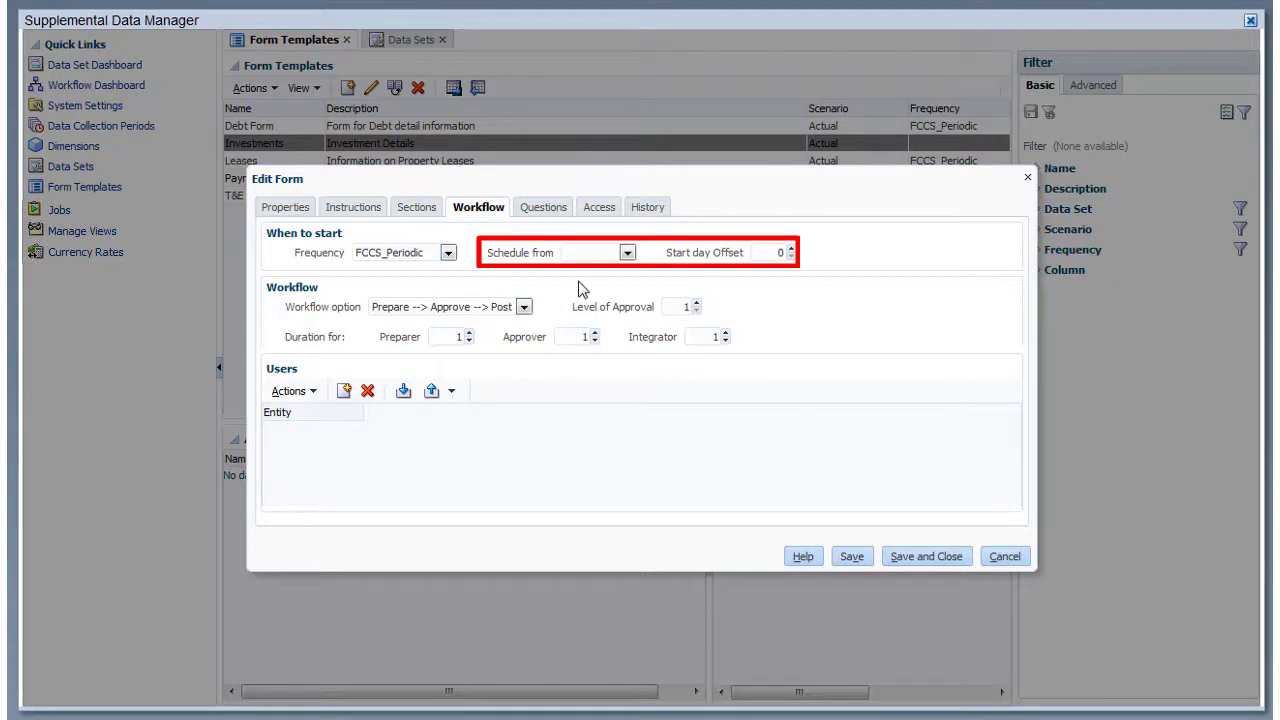
left_click(628, 253)
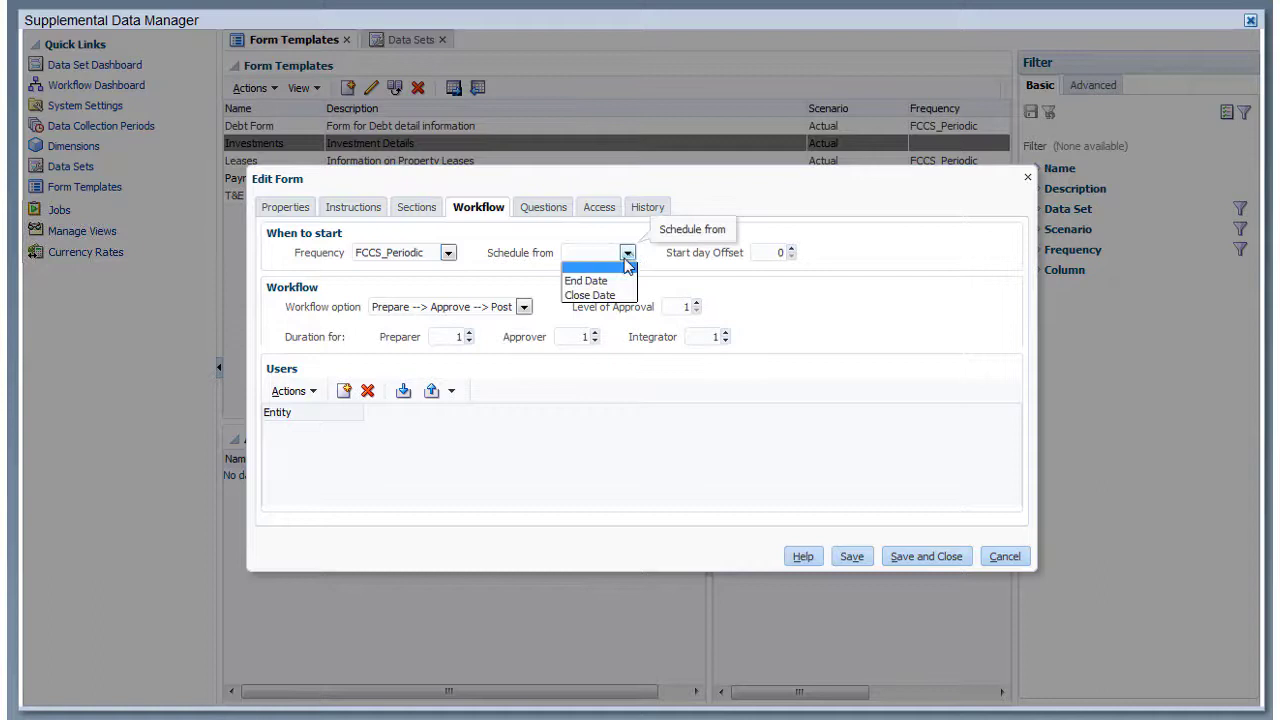
left_click(598, 275)
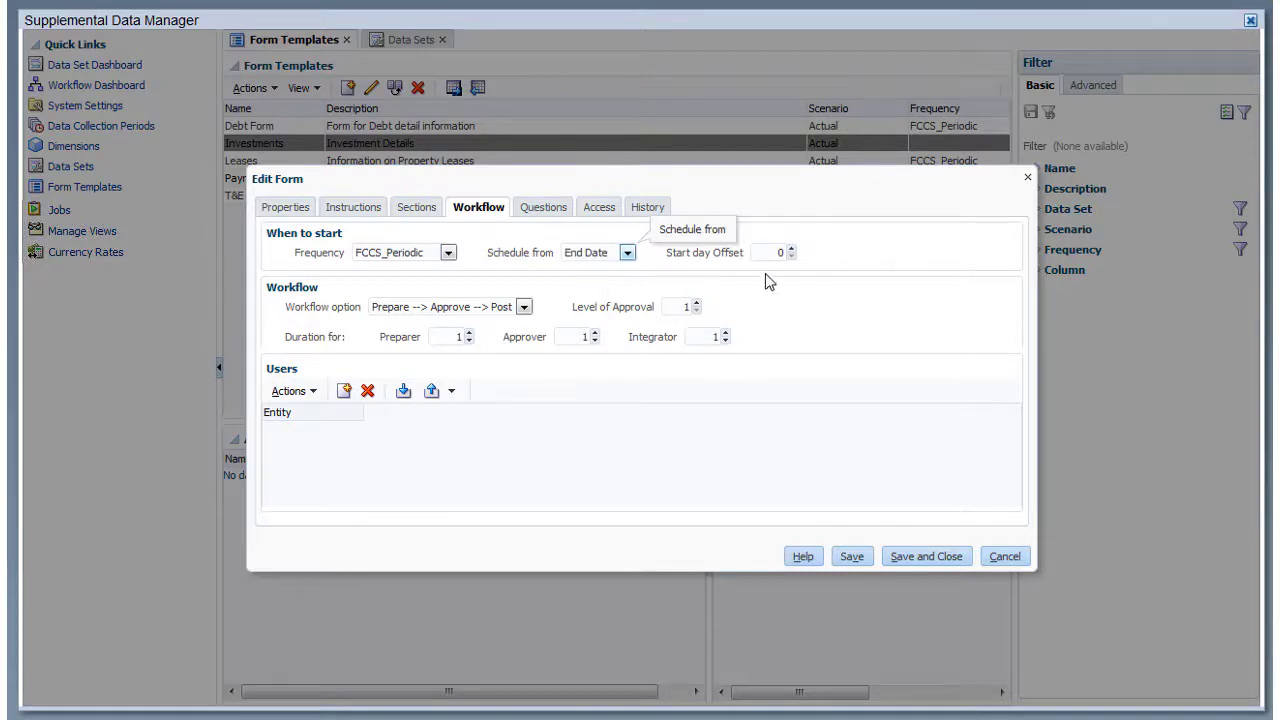
double_click(781, 253)
type("2")
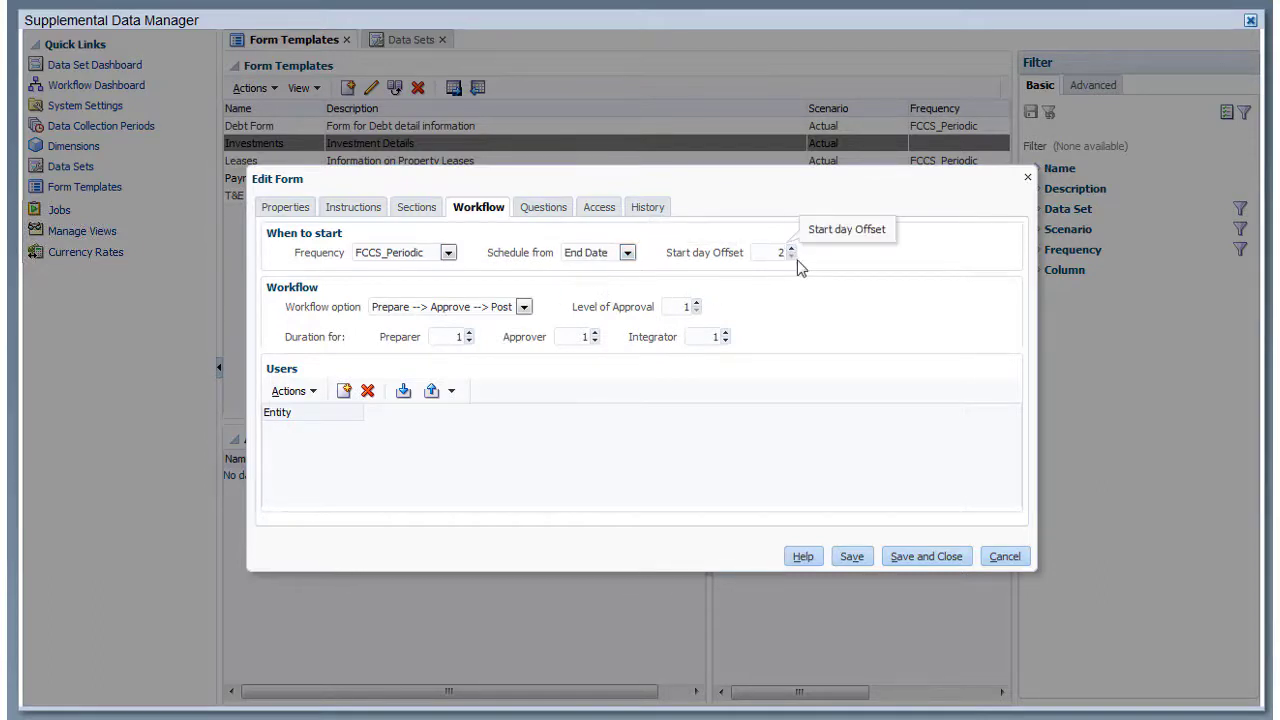
left_click(524, 308)
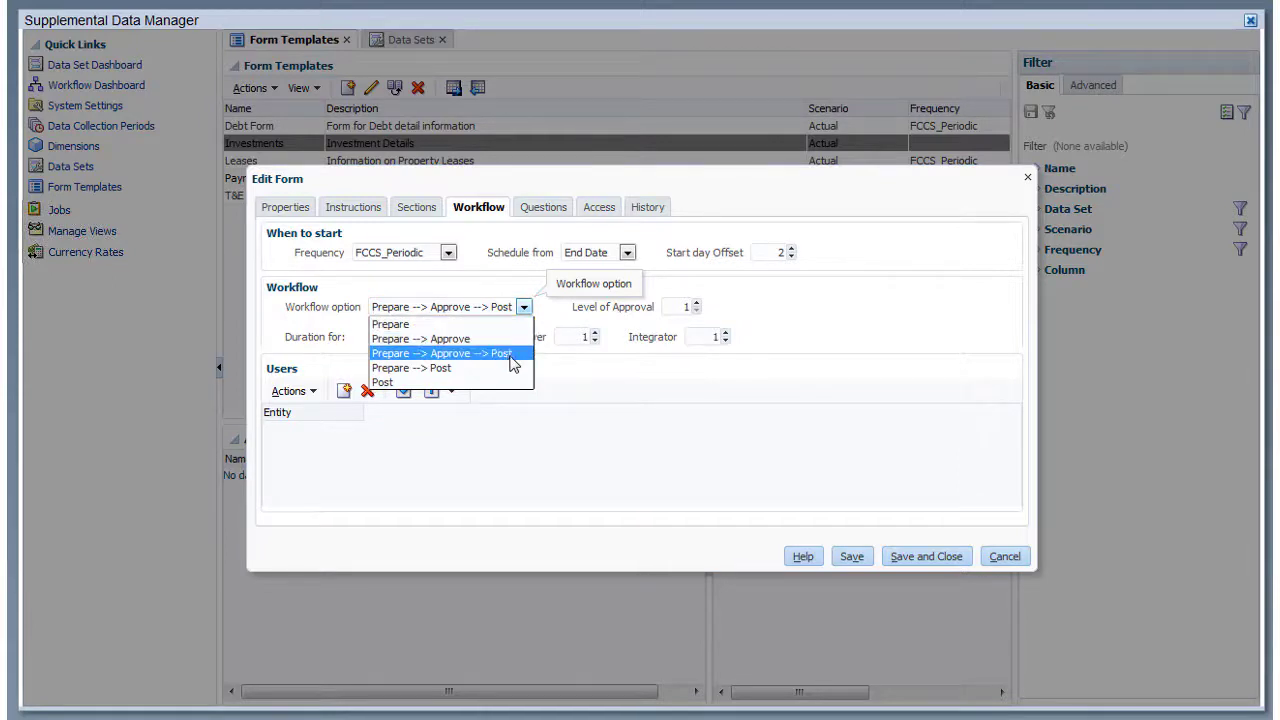
- Keep the Prepare --> Approve --> Post workflow and change the Preparer and Approver durations to 2
left_click(519, 362)
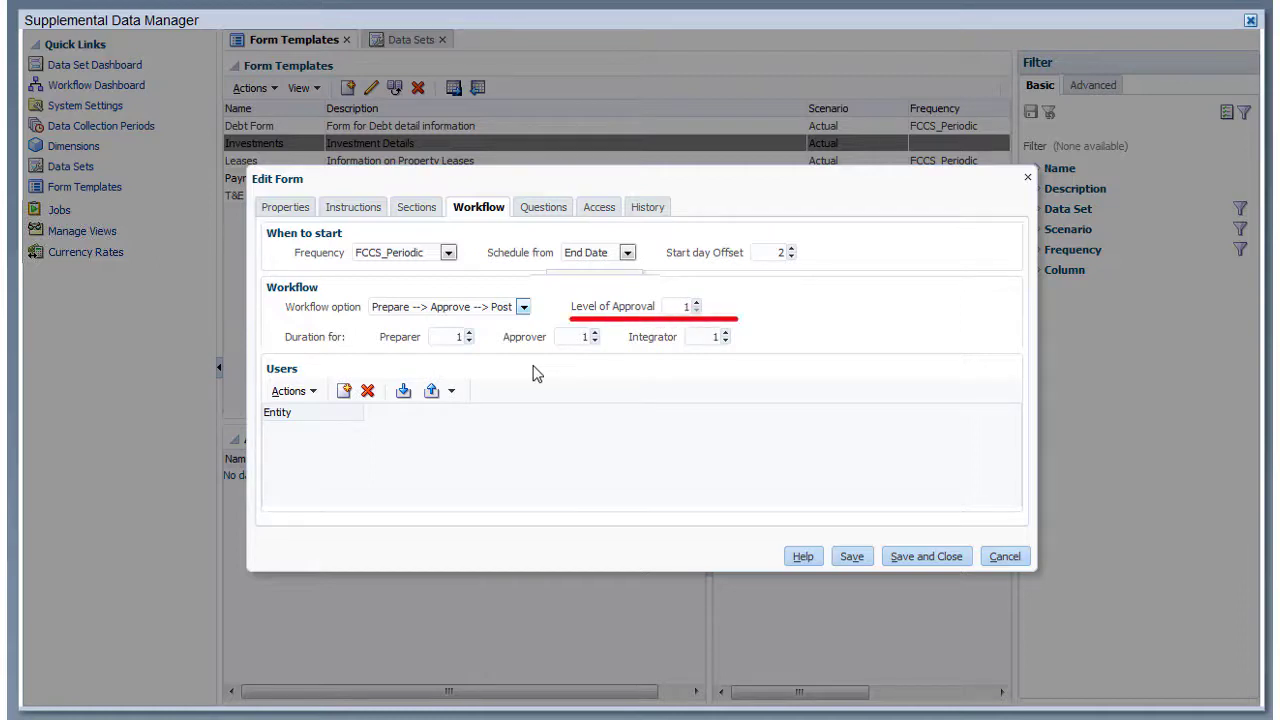
double_click(453, 336)
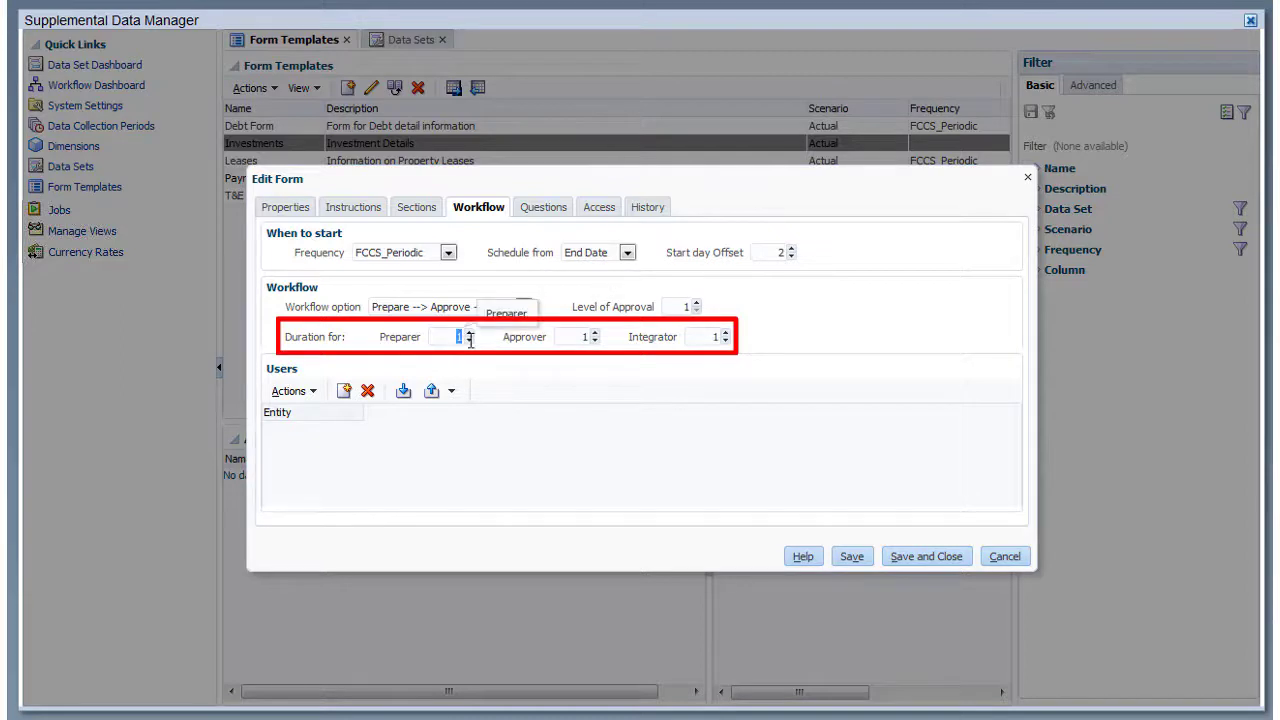
key("Tab")
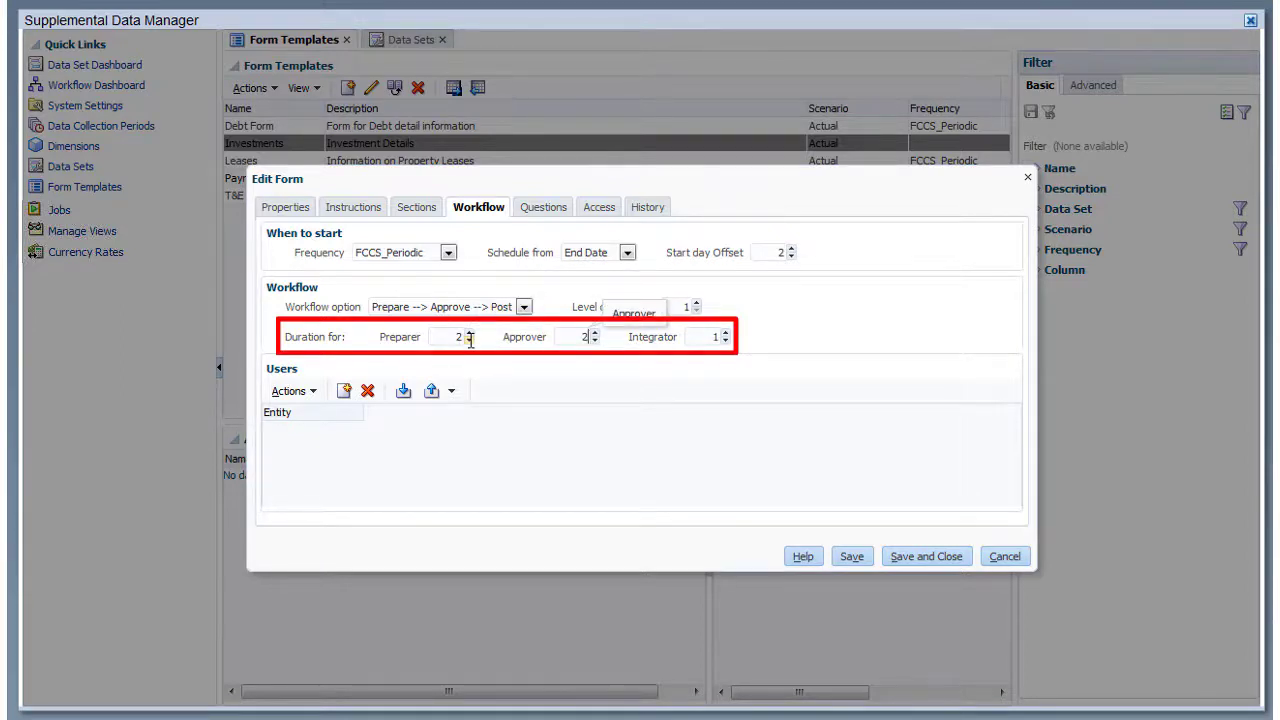
- Add a user assignment row for an E01_101 entity
left_click(344, 390)
left_click(341, 431)
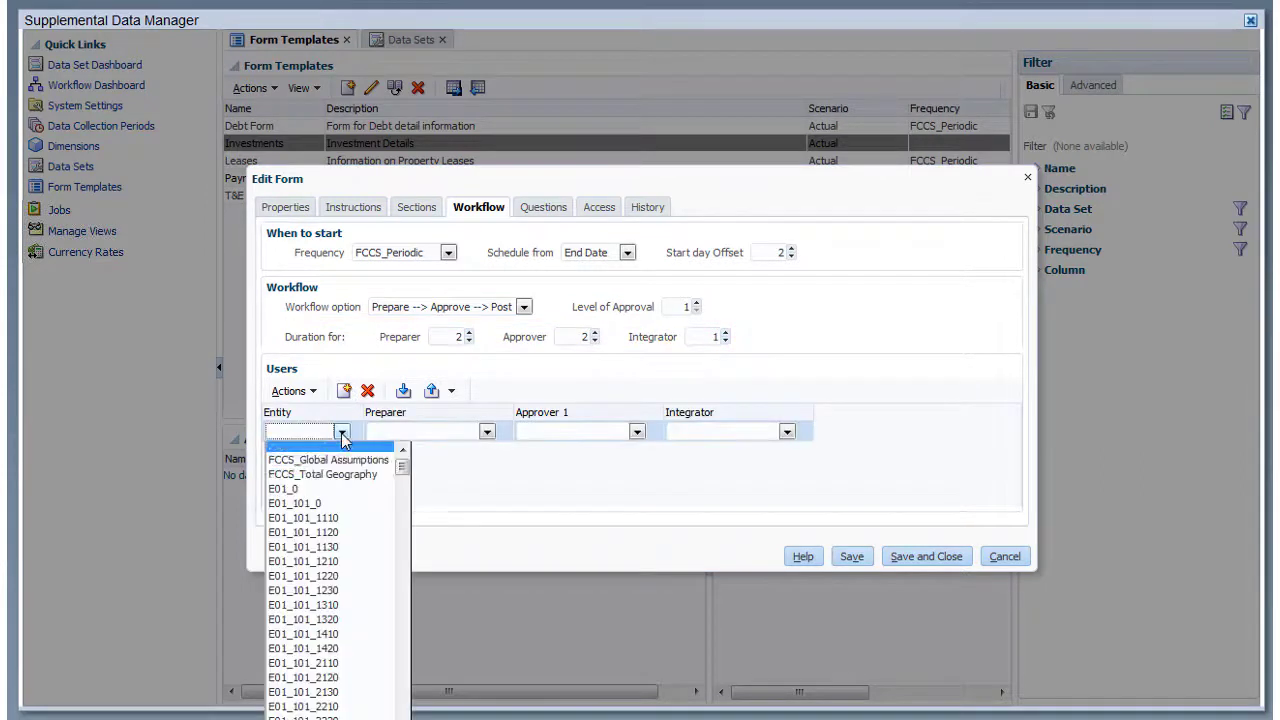
scroll(400, 470, "down", 2)
left_click(300, 447)
- Pick the row's preparer, approver and integrator users, then save and close the template
left_click(487, 431)
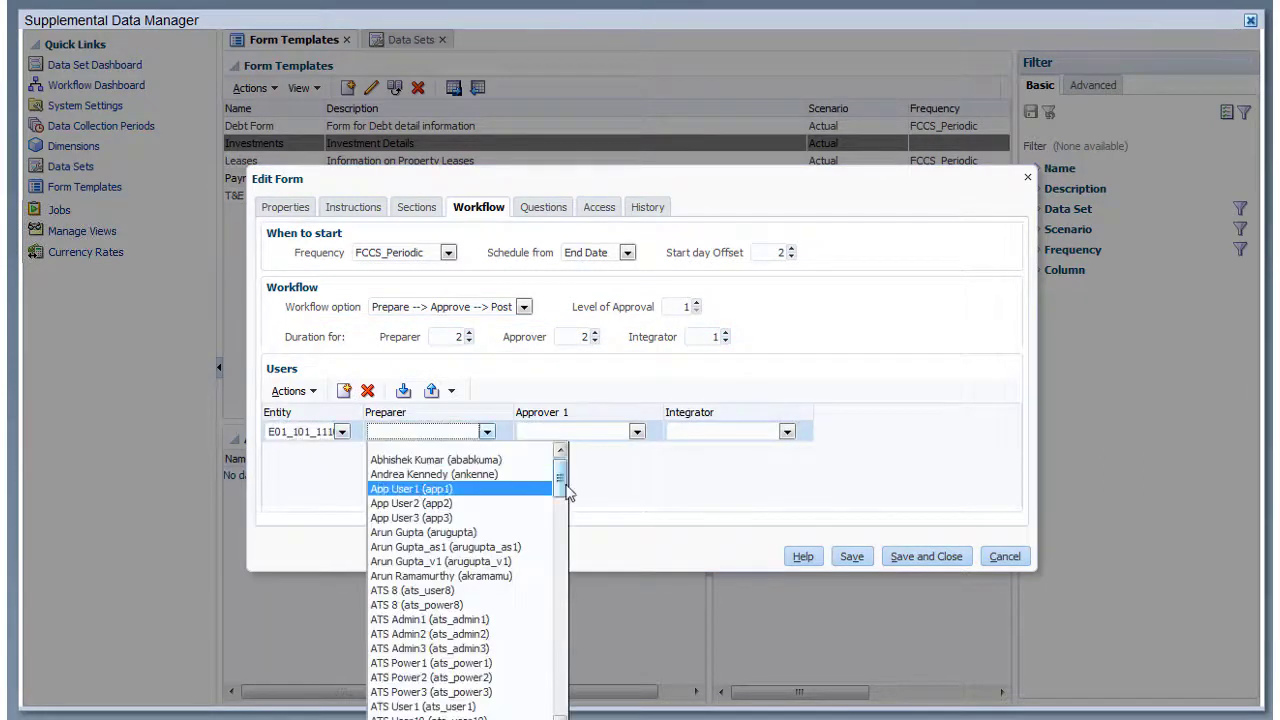
left_click_drag(563, 480, 566, 540)
left_click(470, 604)
left_click(637, 431)
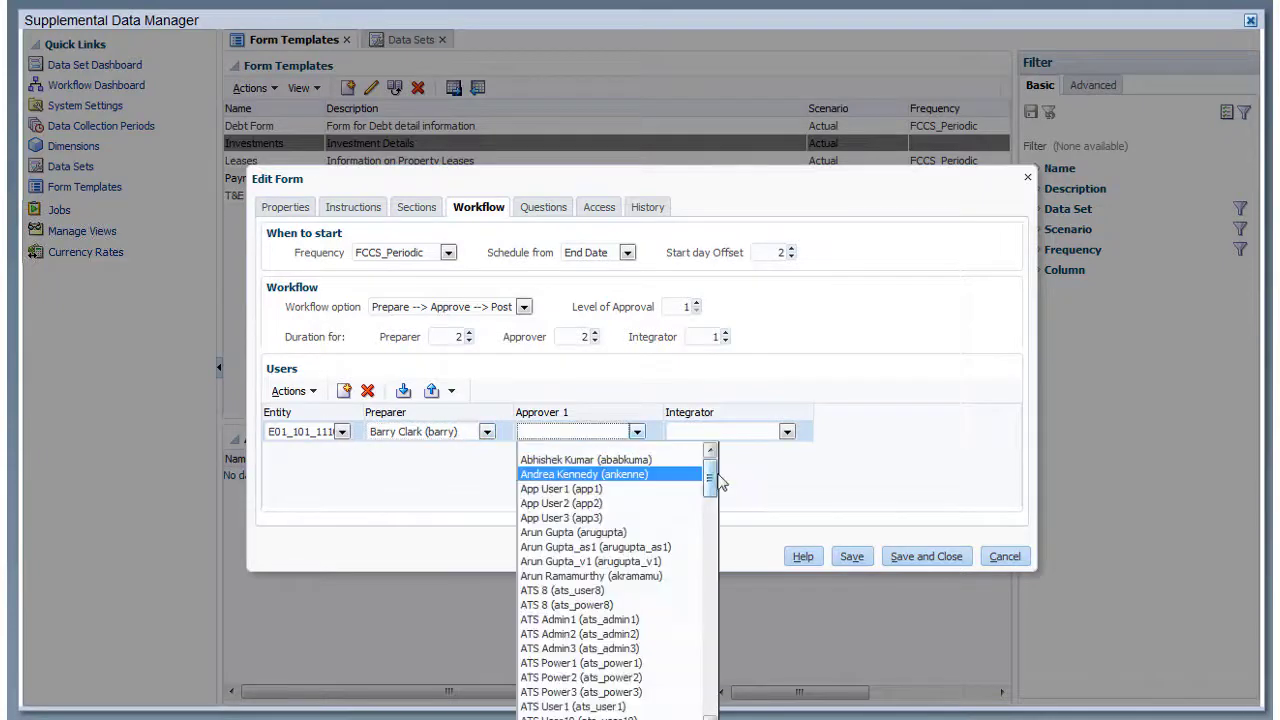
left_click_drag(720, 477, 722, 645)
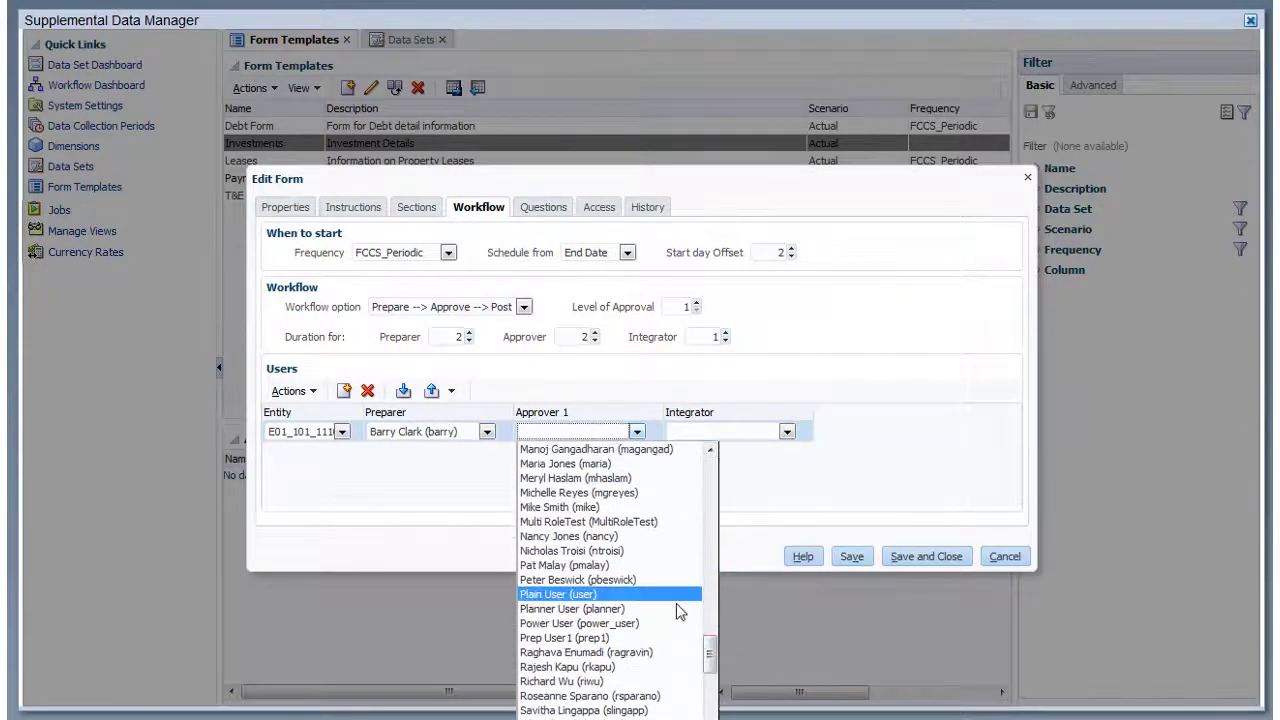
left_click(676, 603)
left_click(787, 431)
left_click_drag(860, 462, 862, 545)
left_click(725, 574)
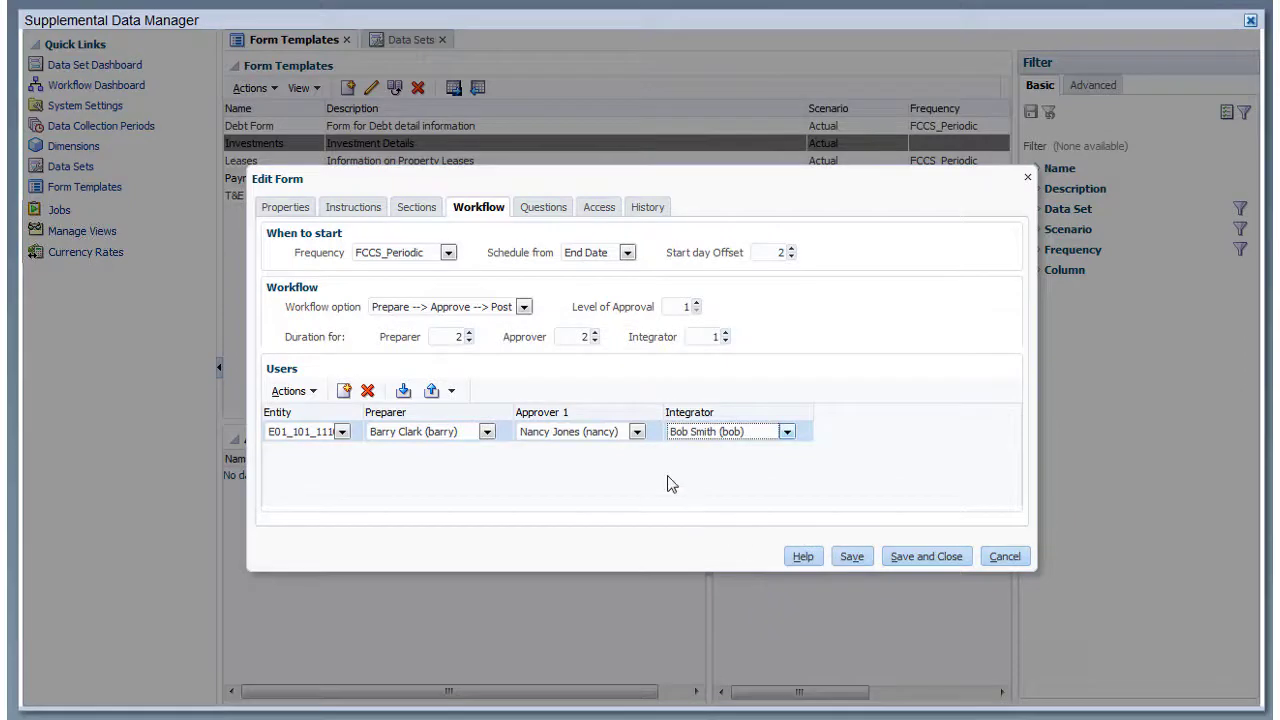
left_click(922, 556)
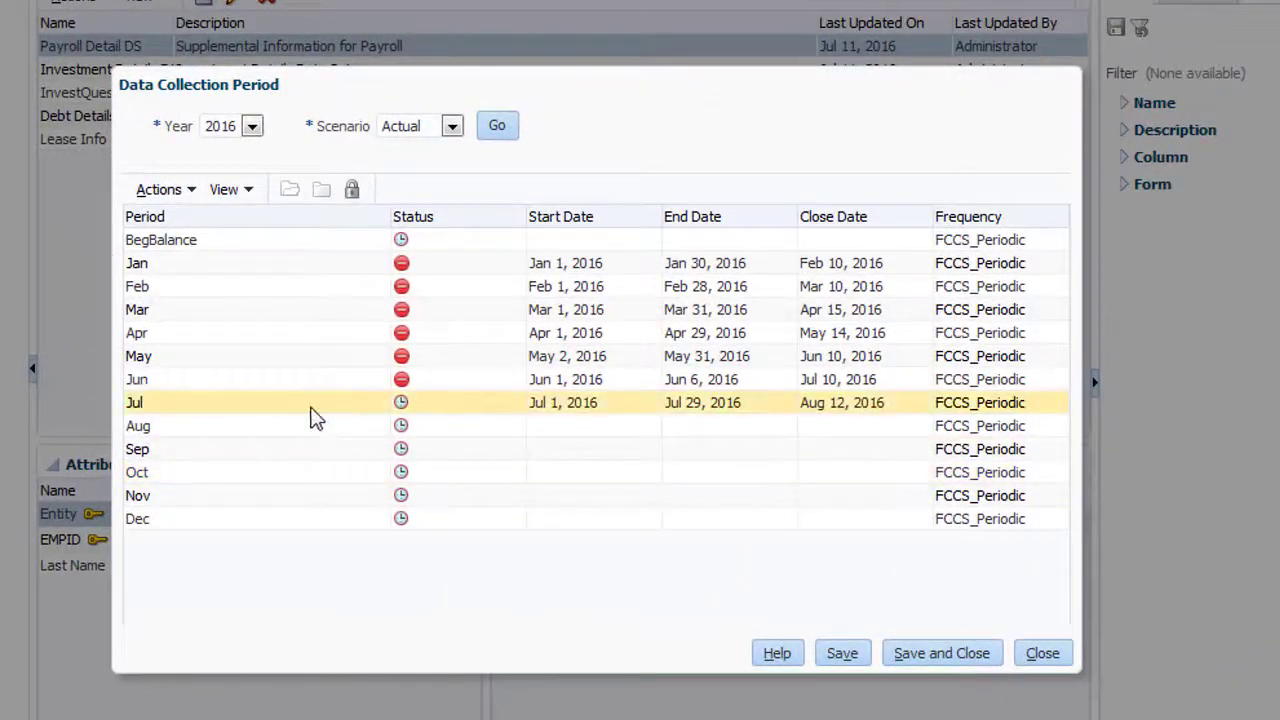
- Select the Jul 2016 data collection period and set its status to Open
left_click(410, 393)
left_click(190, 189)
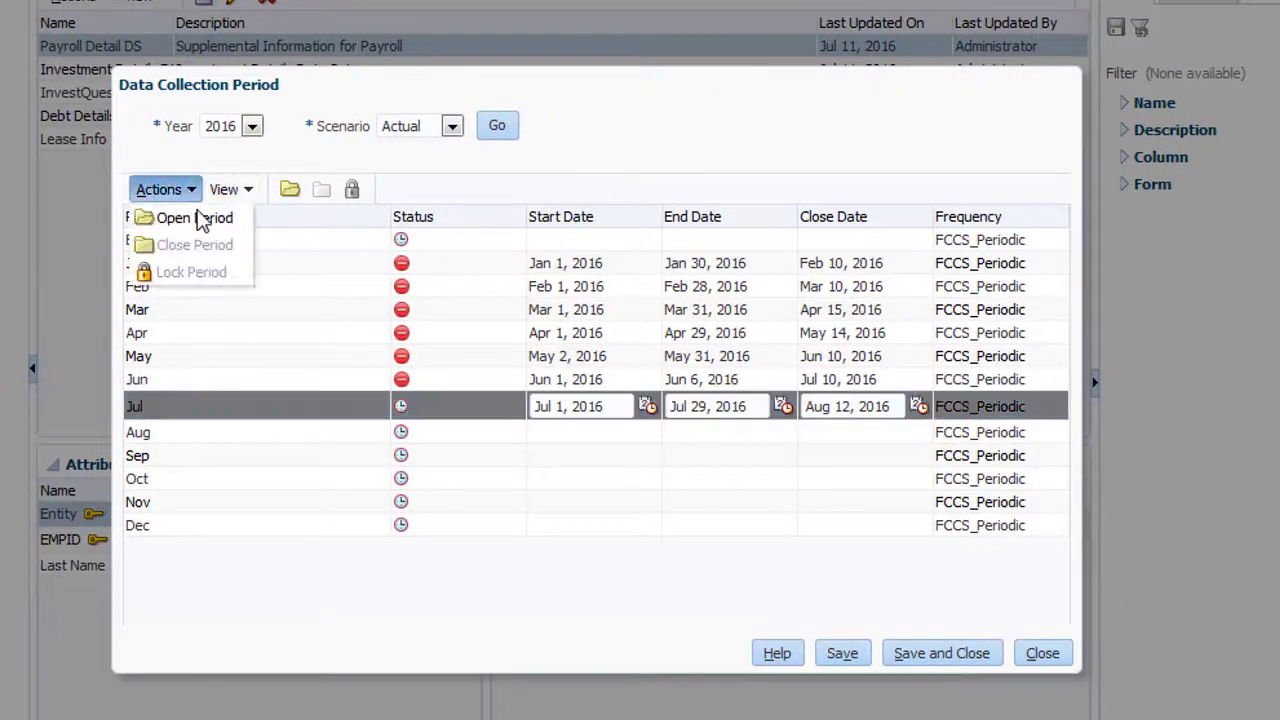
left_click(196, 218)
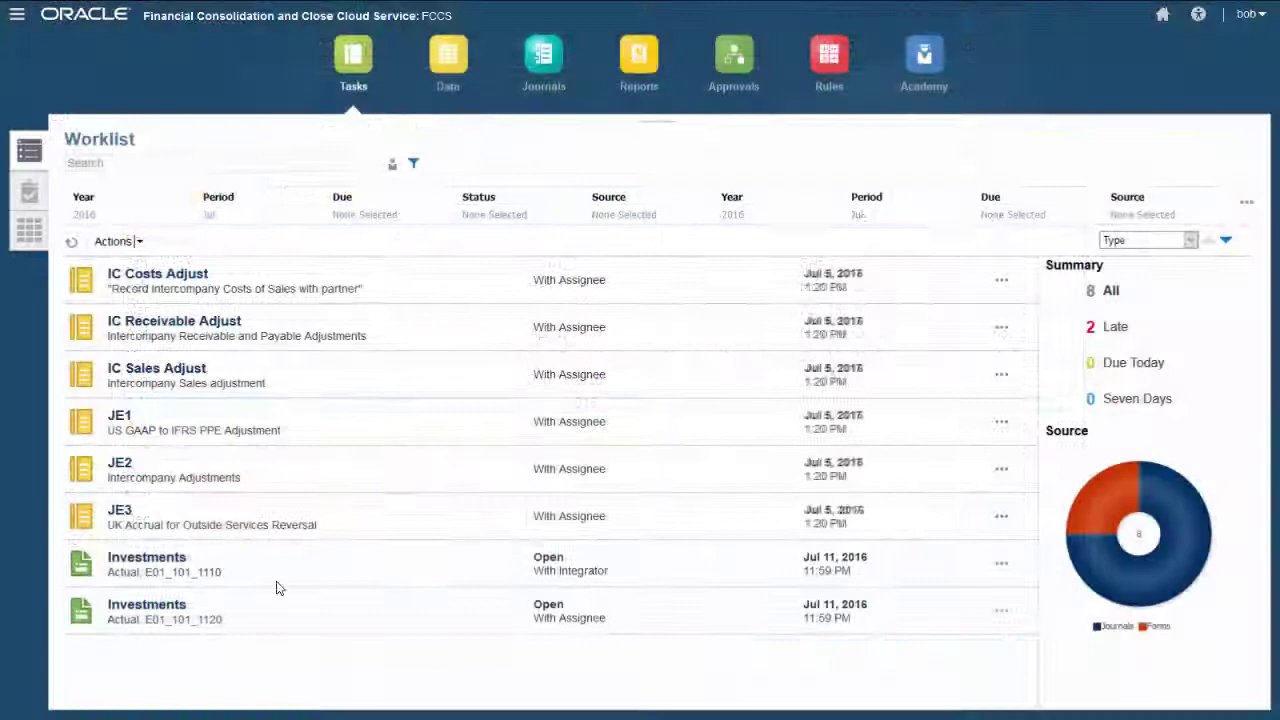
- Open the E01_101_1110 Investments task and display its Properties and Workflow history panels
left_click(185, 575)
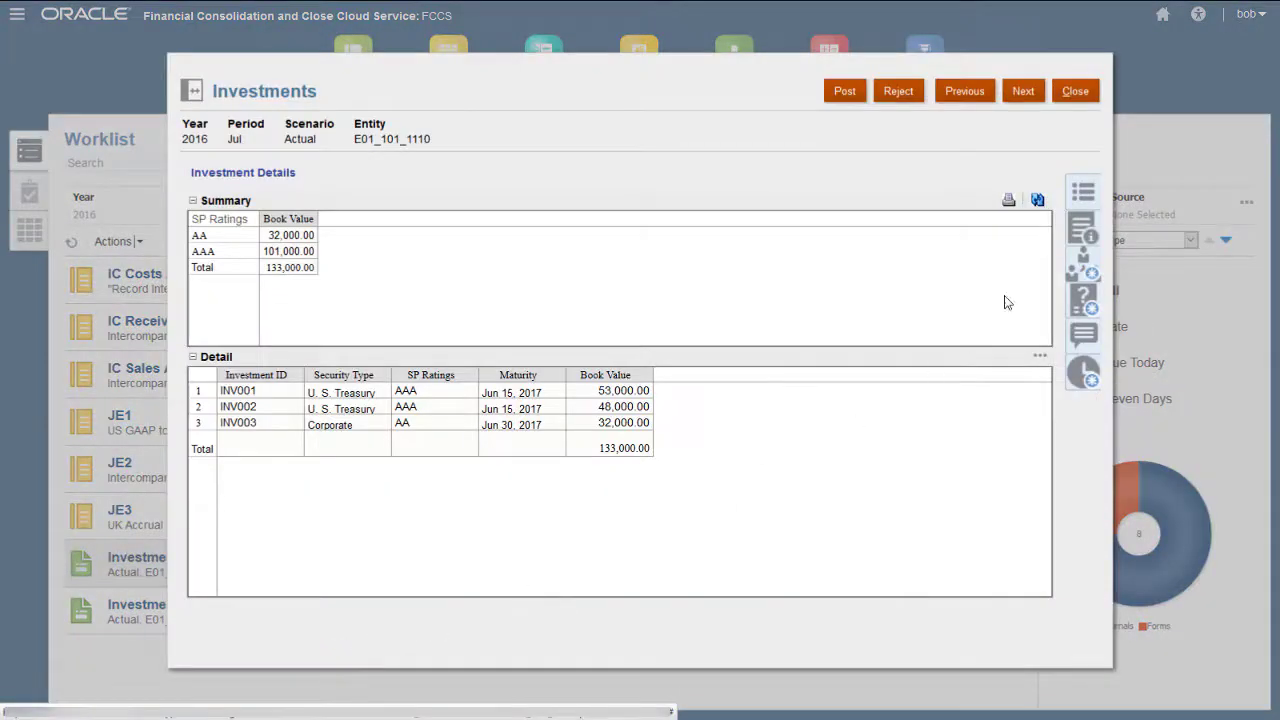
left_click(1076, 199)
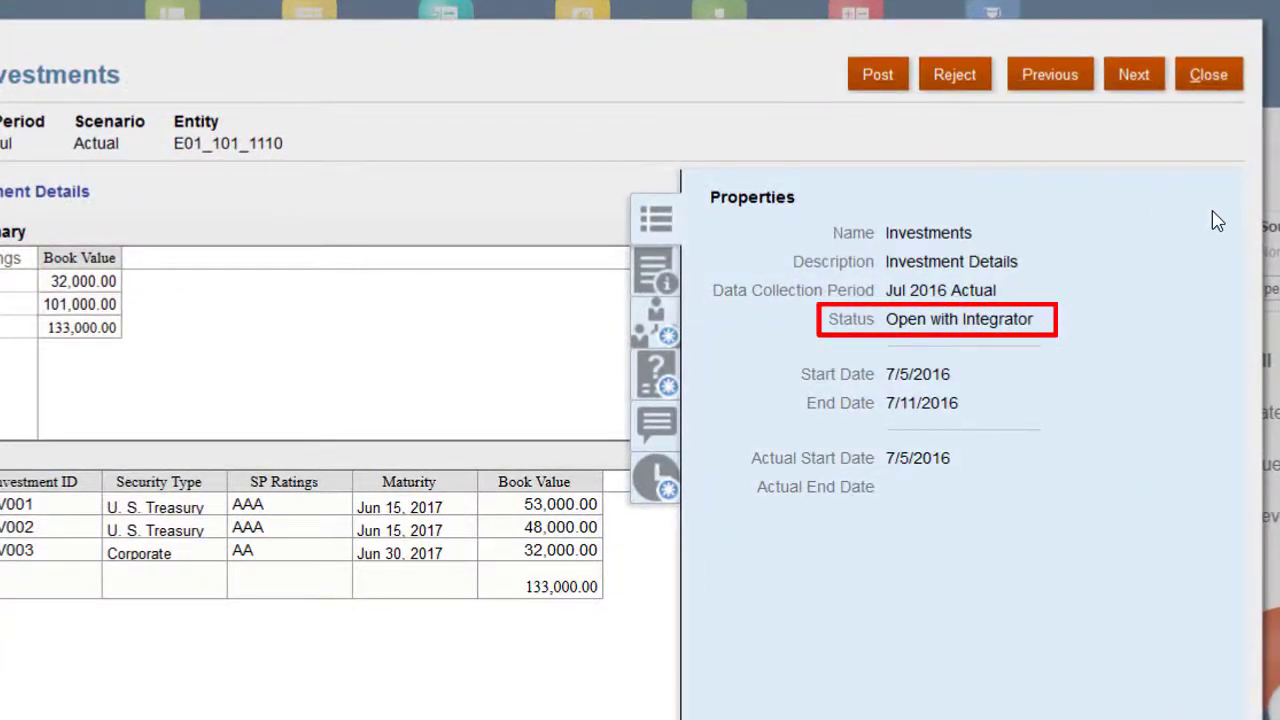
left_click(658, 325)
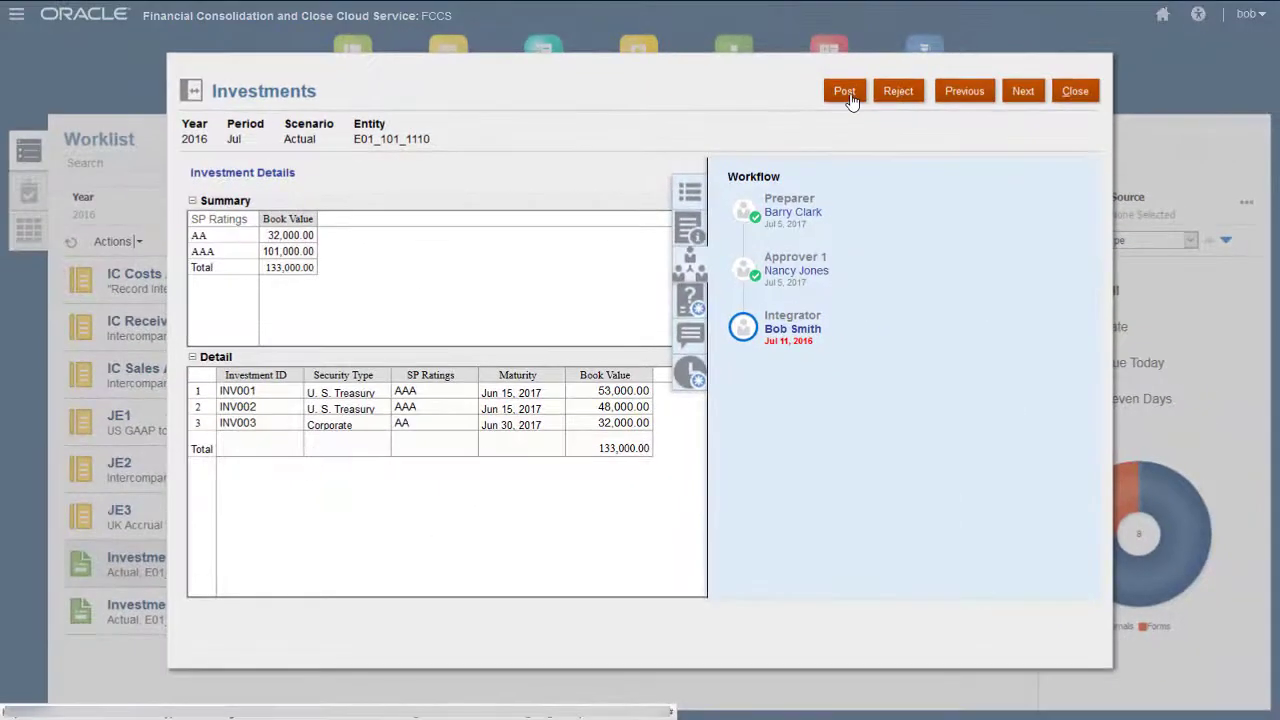
- Post the E01_101_1110 form, close it, and check it is Closed in Supplemental Data Tasks
left_click(846, 92)
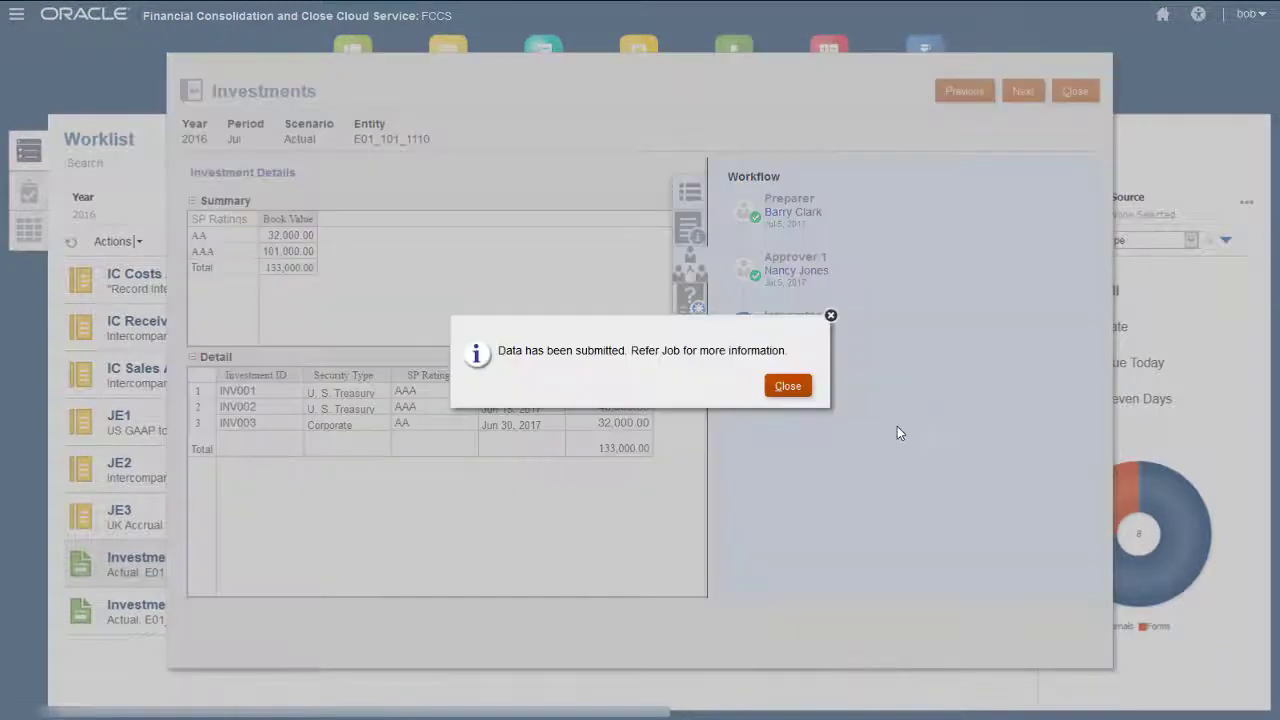
left_click(778, 387)
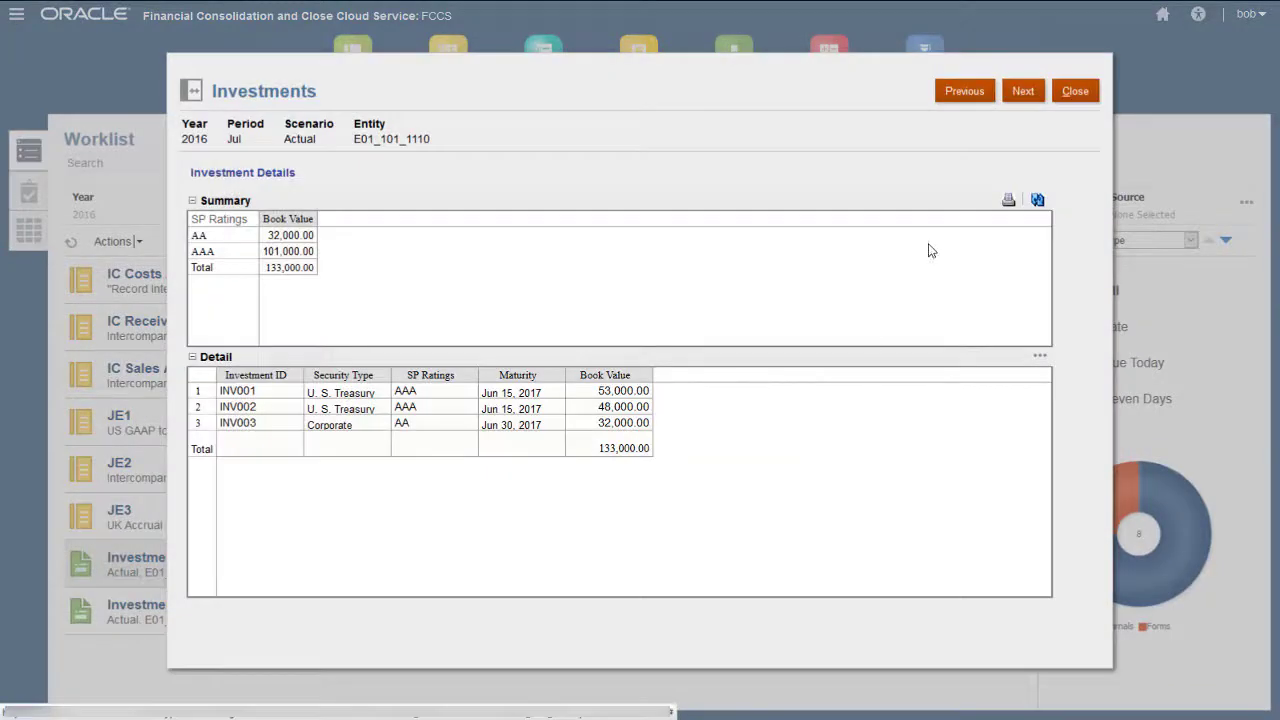
left_click(1077, 94)
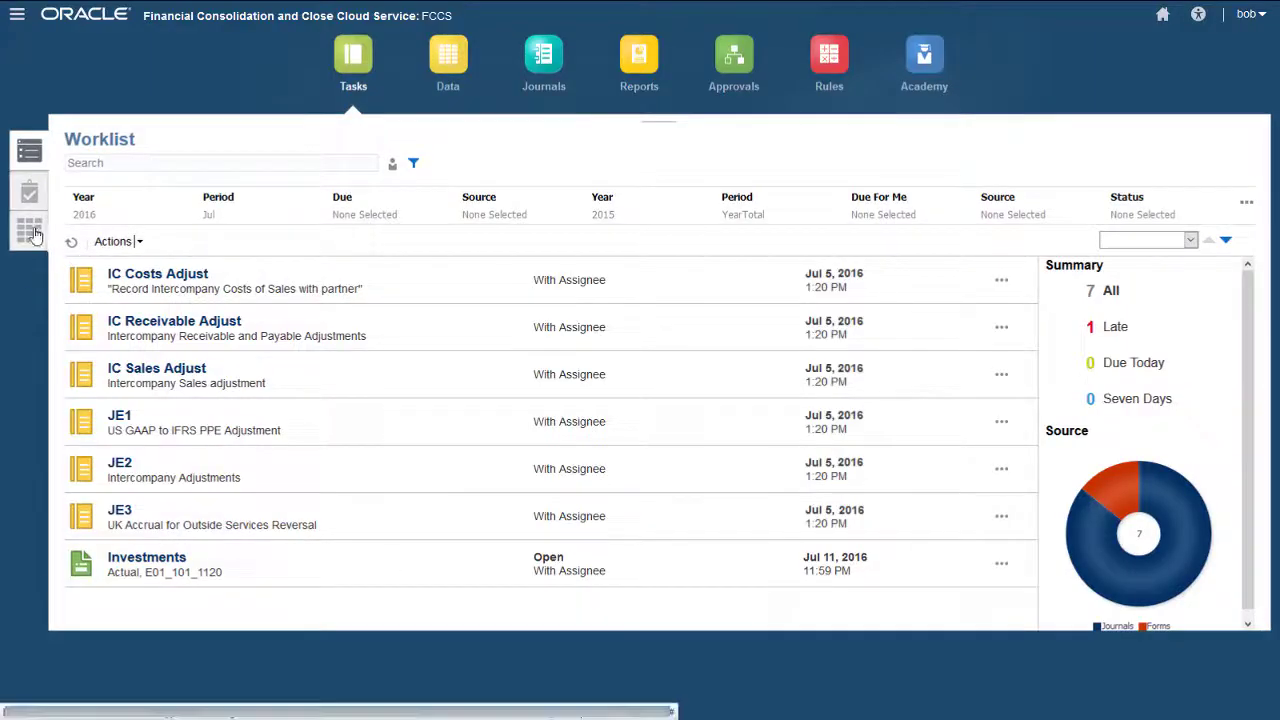
left_click(29, 230)
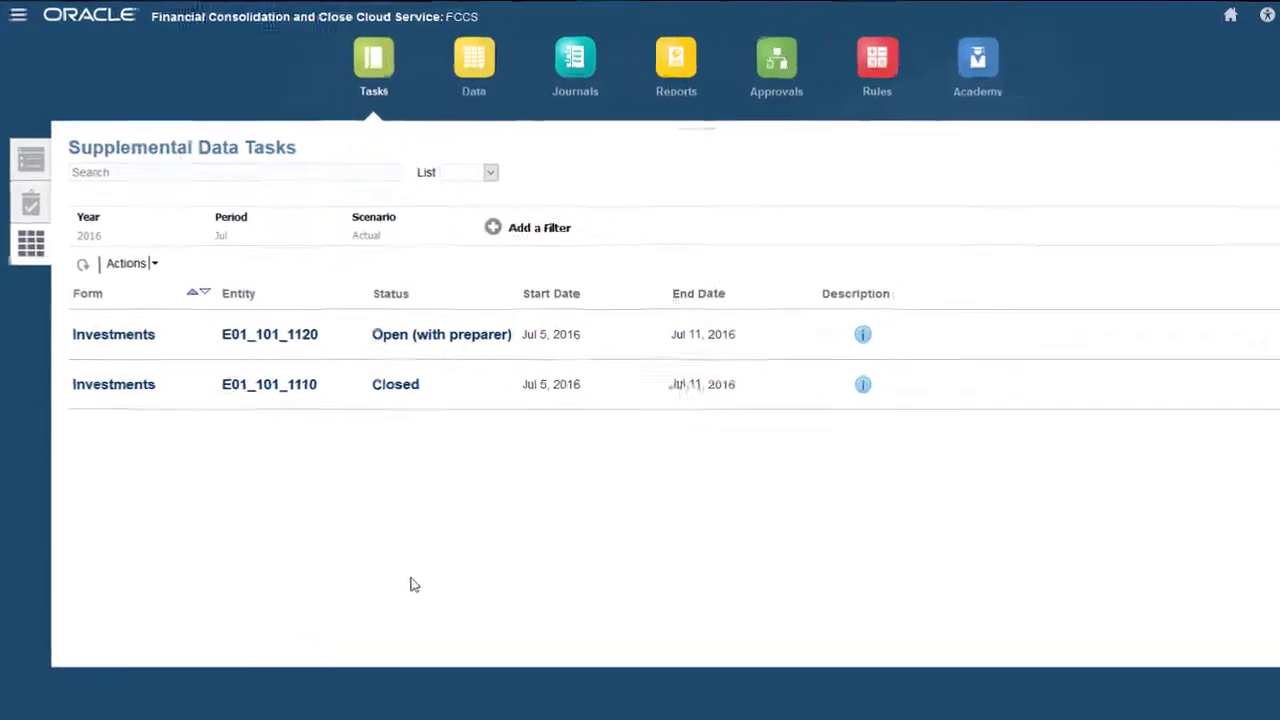